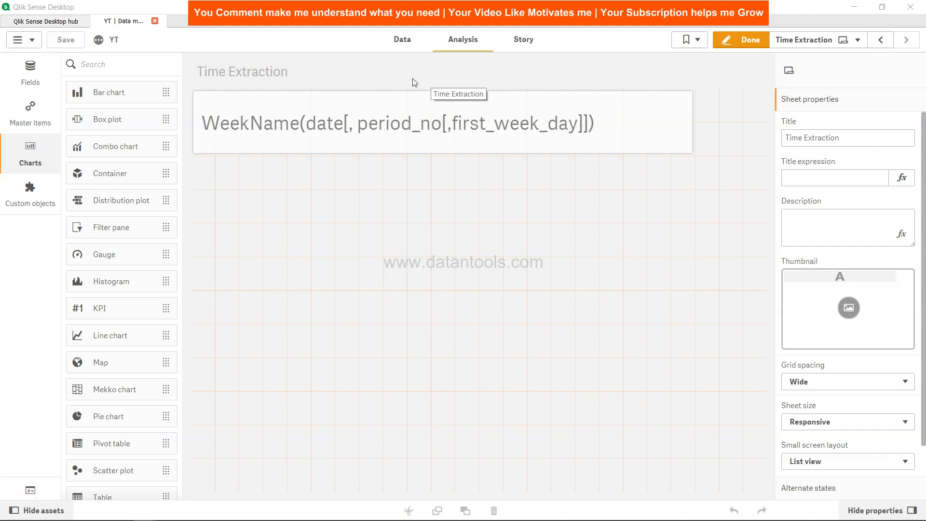
Switch to the data load editor's Date Functions section showing the TempTable InvDate list
{"action": "left_click", "coordinate": [402, 41]}
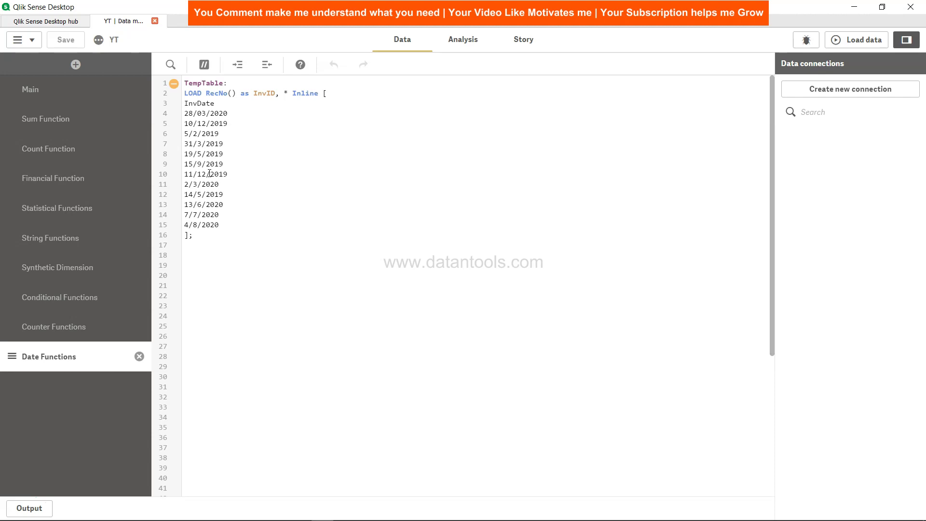
On line 19 add 'Load *, WeekName(InvDate) as WKName Resident TempTable;' followed by 'Drop Table TempTable;'
{"action": "left_click", "coordinate": [227, 267]}
{"action": "type", "text": "Load *"}
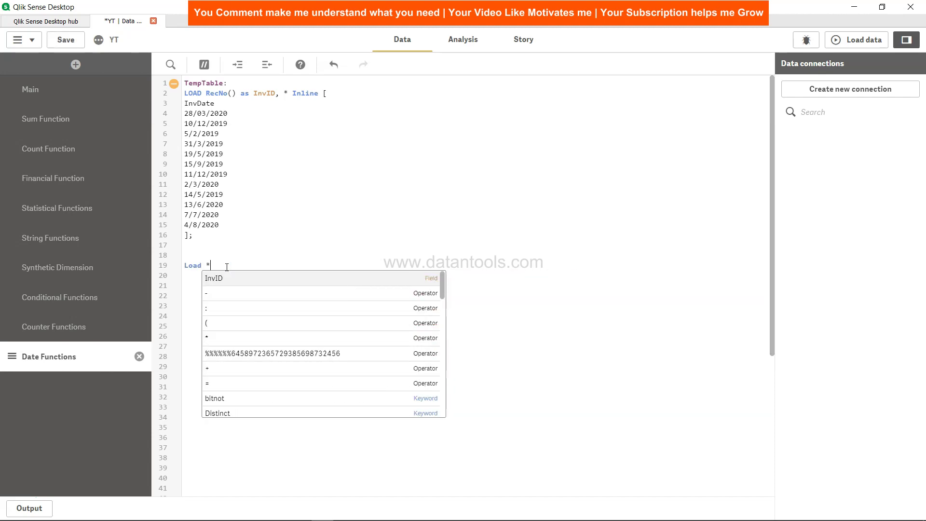
{"action": "type", "text": ","}
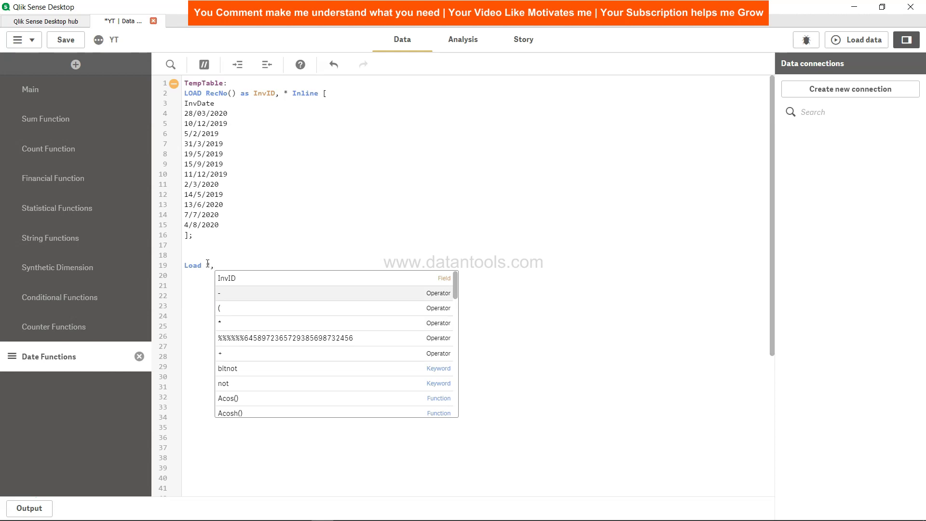
{"action": "type", "text": "WeekN"}
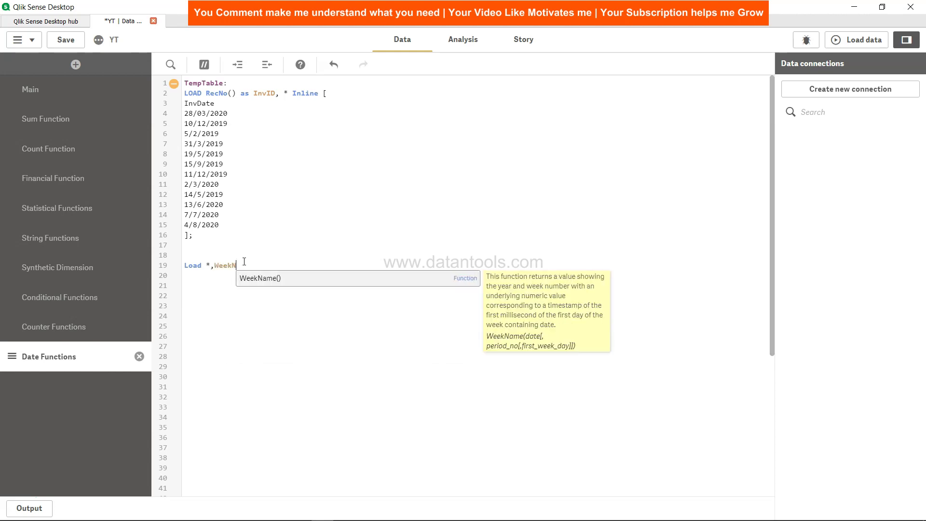
{"action": "type", "text": "ame("}
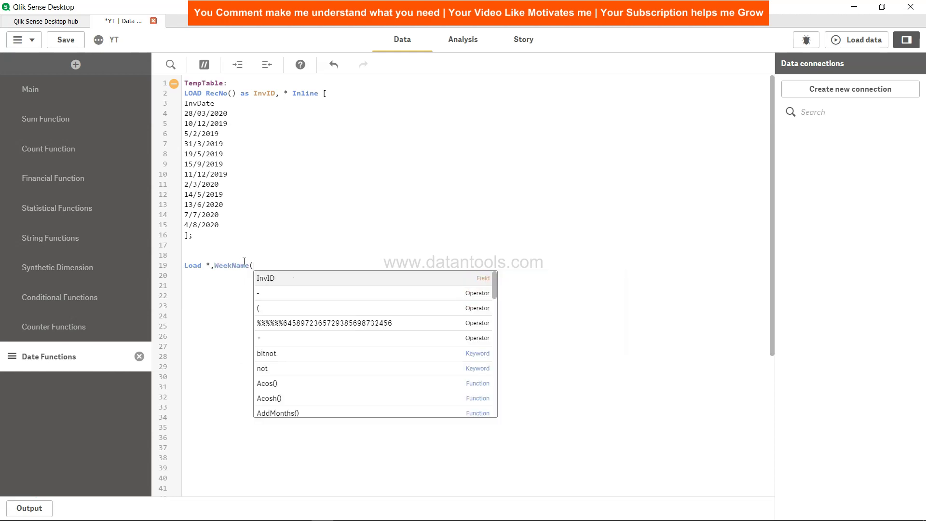
{"action": "type", "text": "InvDate"}
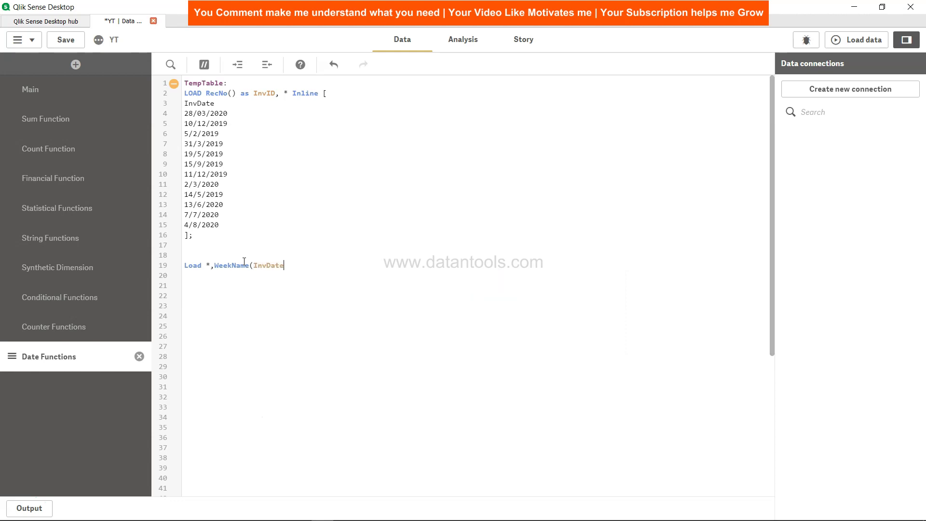
{"action": "type", "text": ") as WKName Resident"}
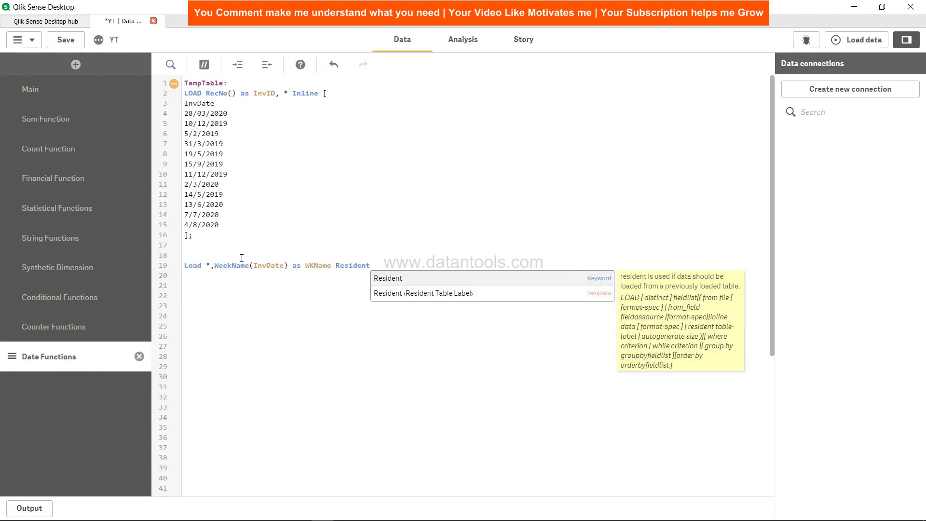
{"action": "type", "text": " T"}
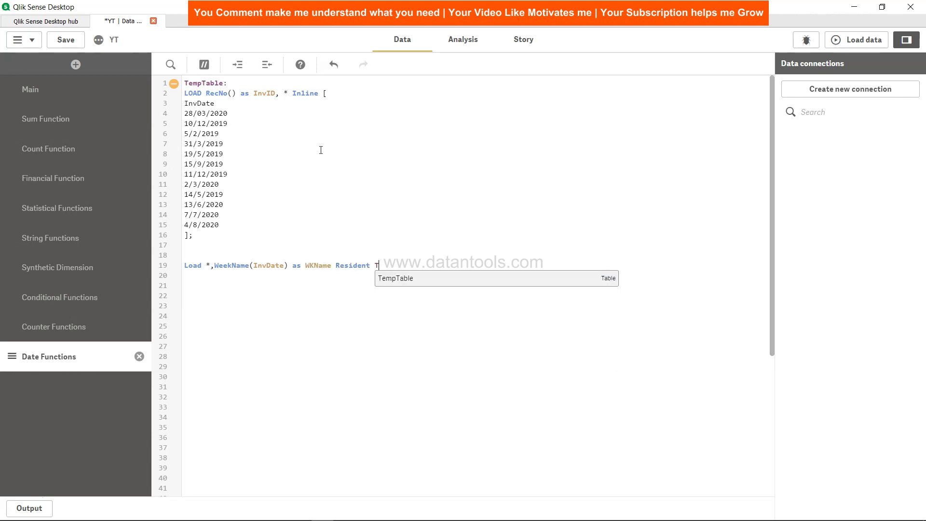
{"action": "type", "text": "empTable;"}
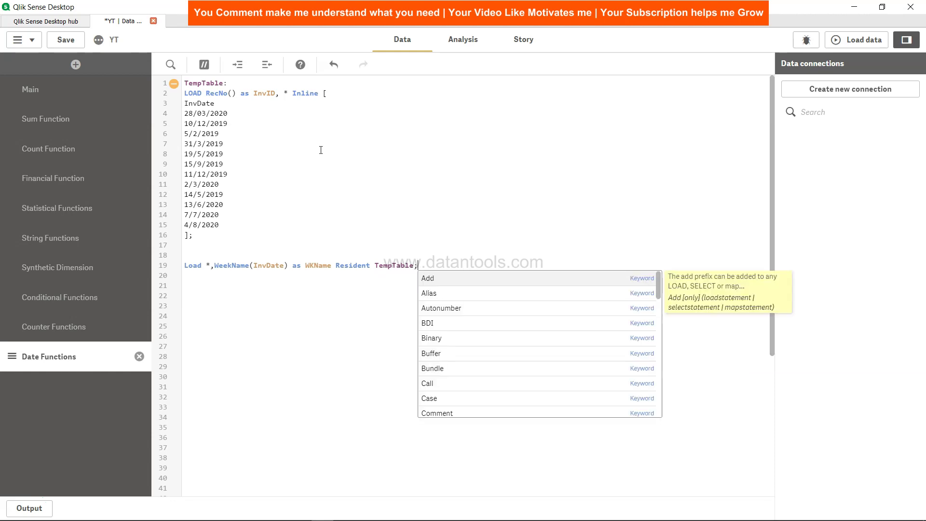
{"action": "key", "text": "Escape"}
{"action": "key", "text": "Return"}
{"action": "key", "text": "Return"}
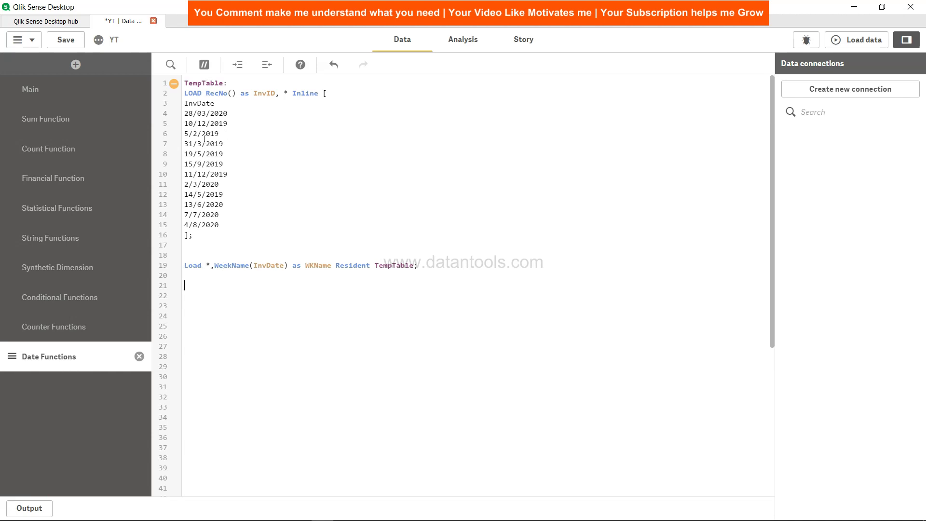
{"action": "type", "text": "Drop Ta"}
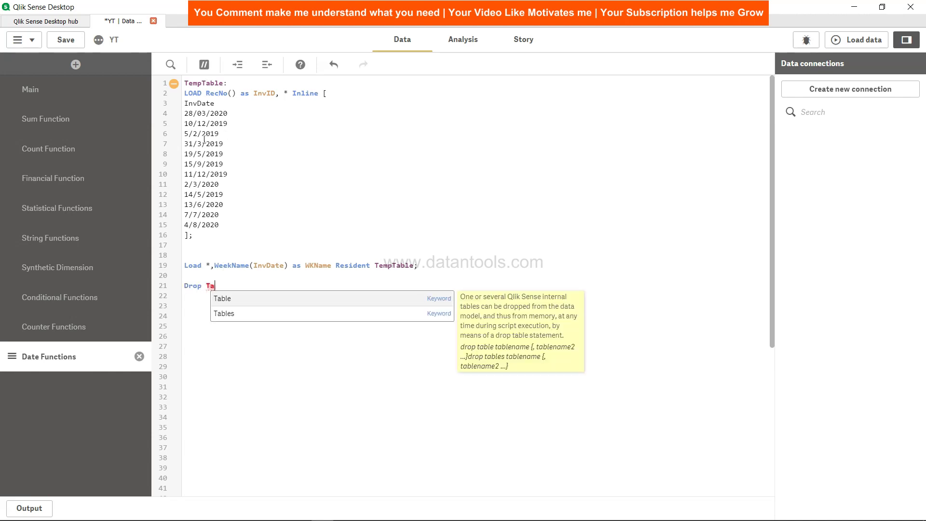
{"action": "type", "text": "ble TempTable;"}
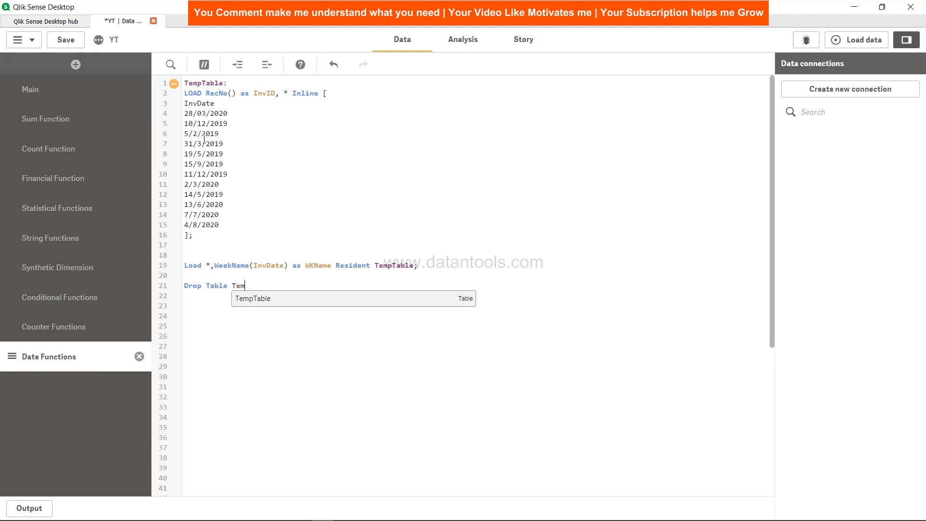
Save the app and reload the data with the new script
{"action": "left_click", "coordinate": [66, 40]}
{"action": "left_click", "coordinate": [864, 44]}
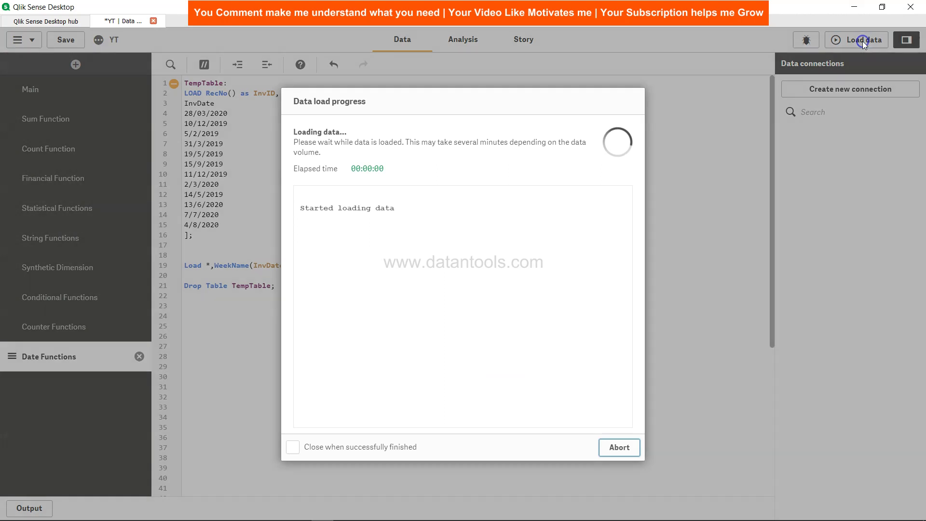
{"action": "left_click", "coordinate": [622, 450]}
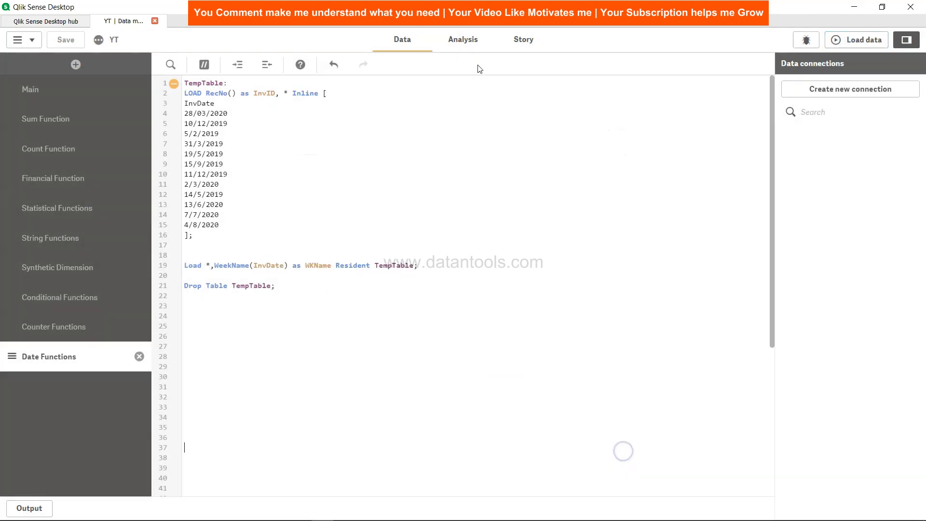
Place a table on the Time Extraction sheet with InvDate and WKName as dimensions
{"action": "left_click", "coordinate": [462, 43]}
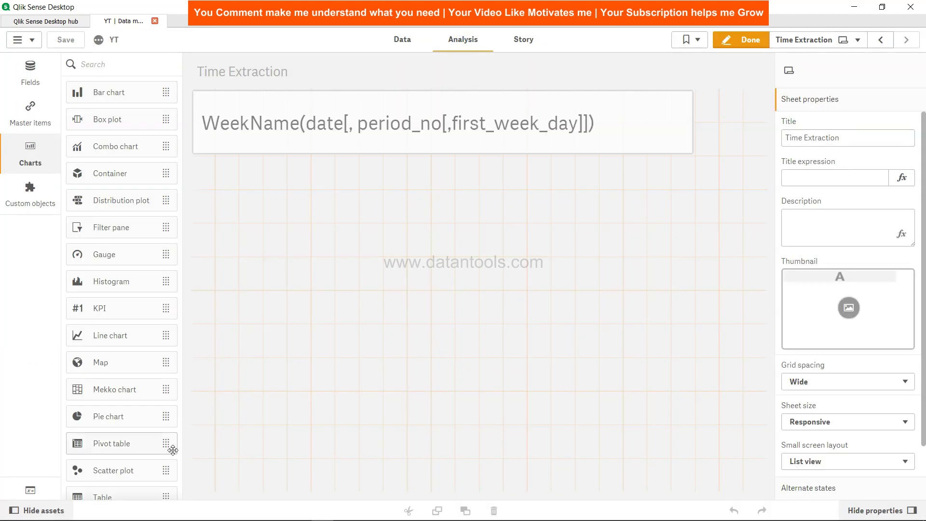
{"action": "left_click_drag", "start_coordinate": [145, 496], "coordinate": [277, 248]}
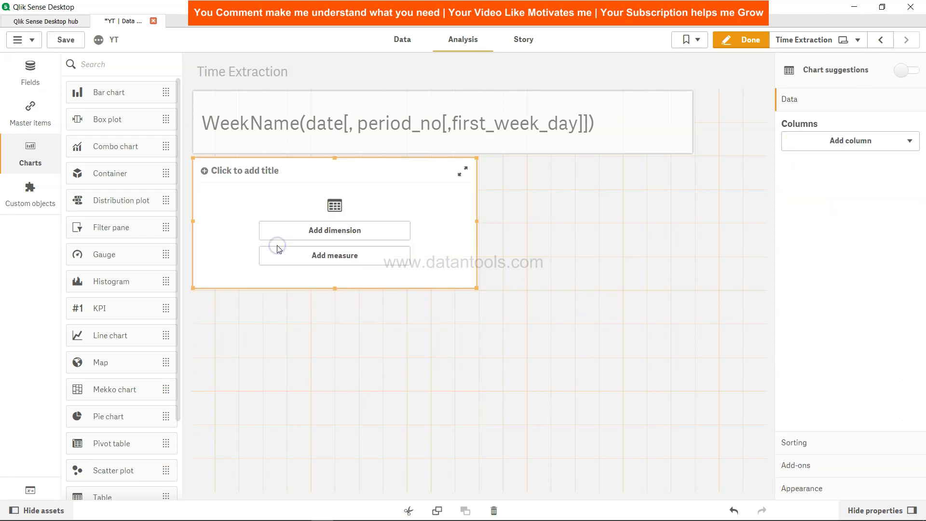
{"action": "left_click", "coordinate": [319, 236]}
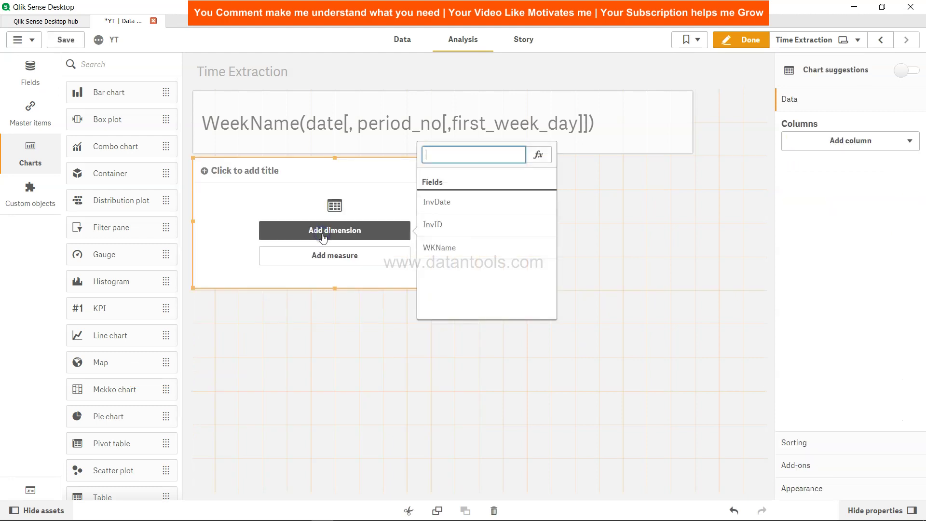
{"action": "left_click", "coordinate": [448, 201]}
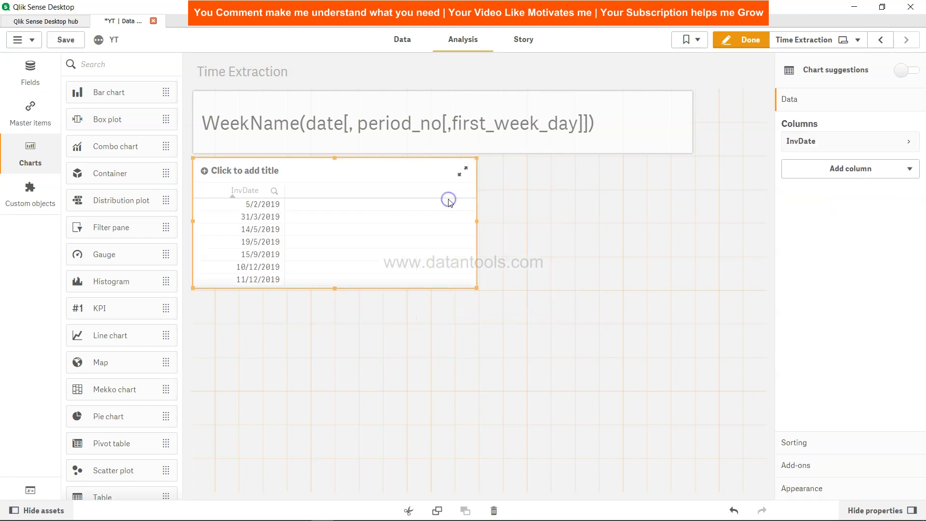
{"action": "left_click", "coordinate": [869, 170]}
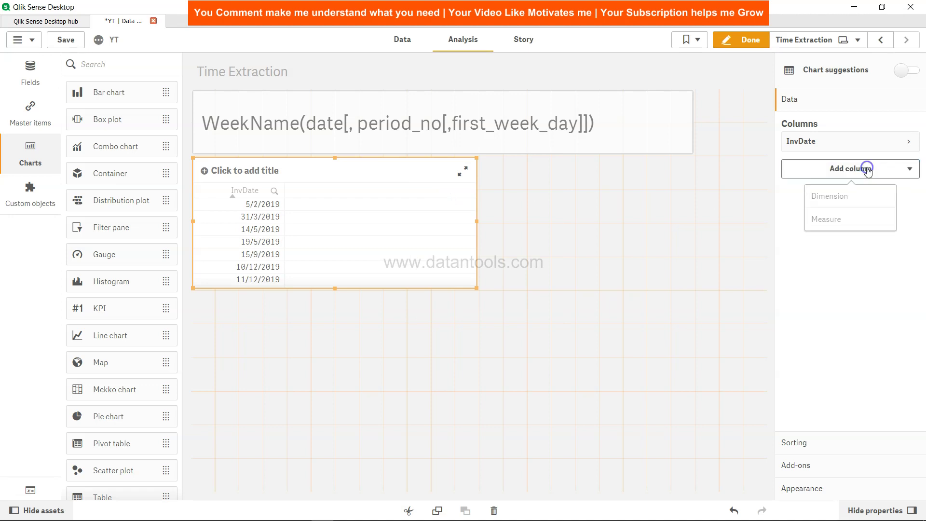
{"action": "left_click", "coordinate": [852, 194]}
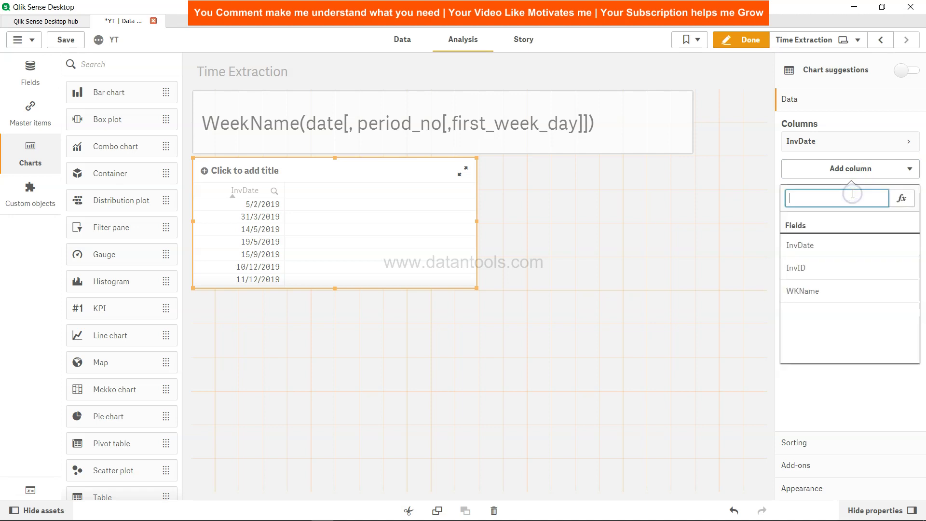
{"action": "left_click", "coordinate": [814, 291]}
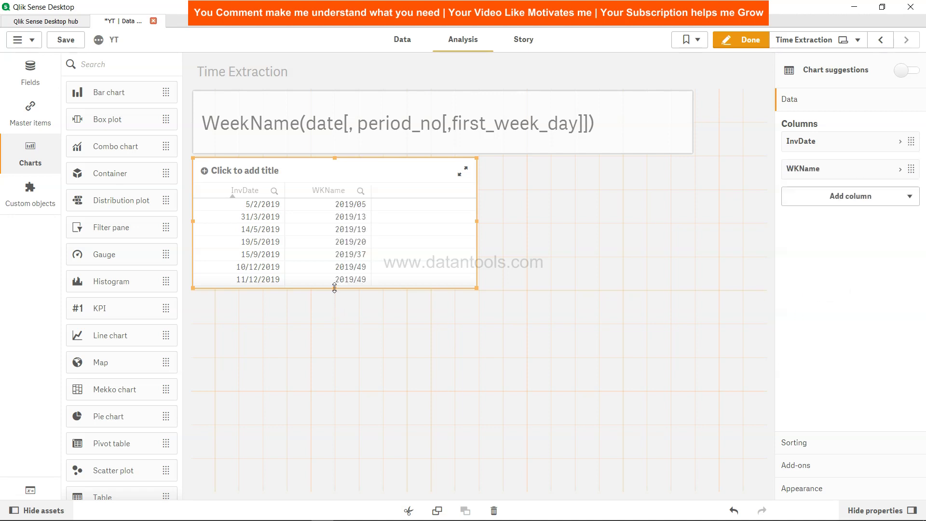
Enlarge the table to show all twelve invoice dates with their week names
{"action": "left_click_drag", "start_coordinate": [335, 288], "coordinate": [334, 352]}
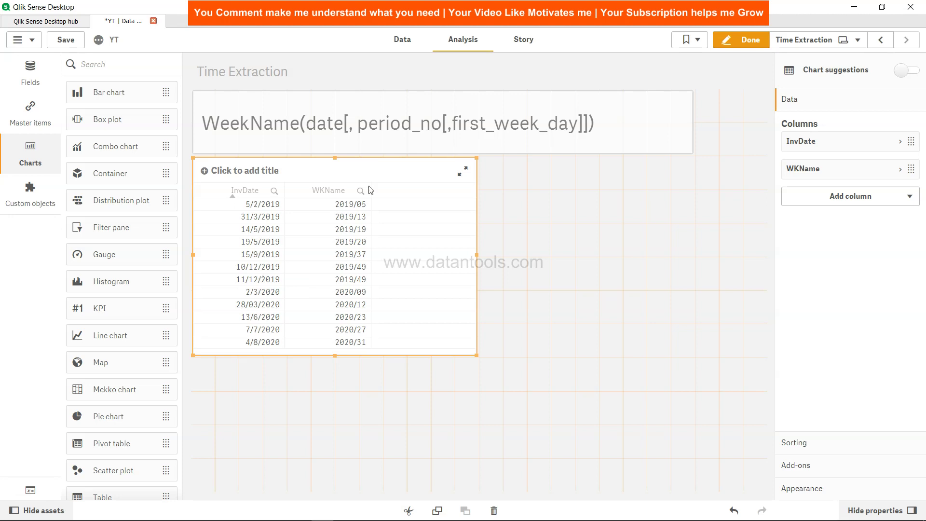
Change WKName to WeekName(InvDate,1), save, reload, and view the weeks shifted to 2019/06–2020/32
{"action": "left_click", "coordinate": [404, 49]}
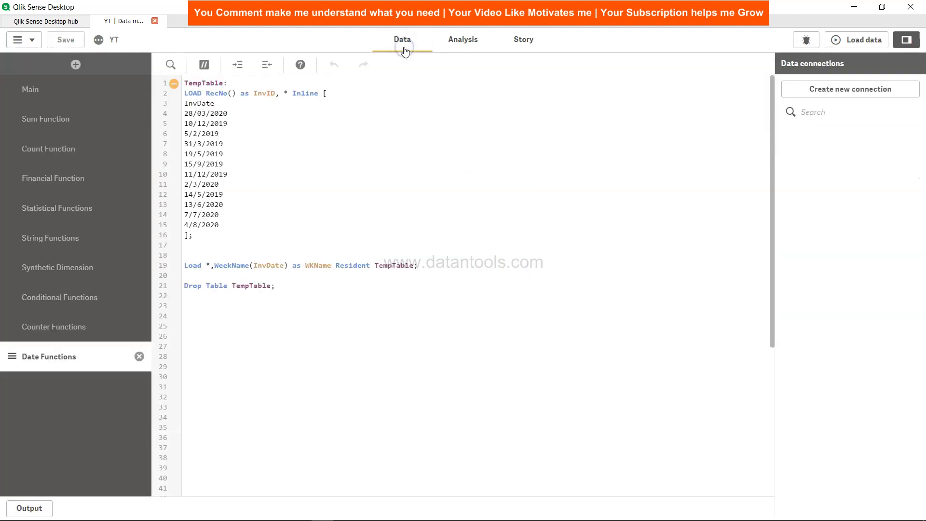
{"action": "left_click", "coordinate": [284, 266]}
{"action": "type", "text": ",1"}
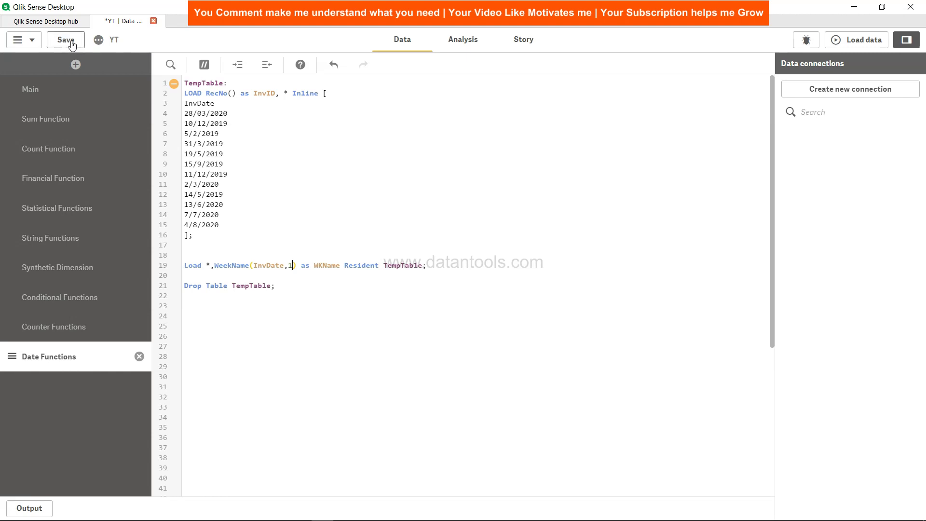
{"action": "left_click", "coordinate": [65, 40]}
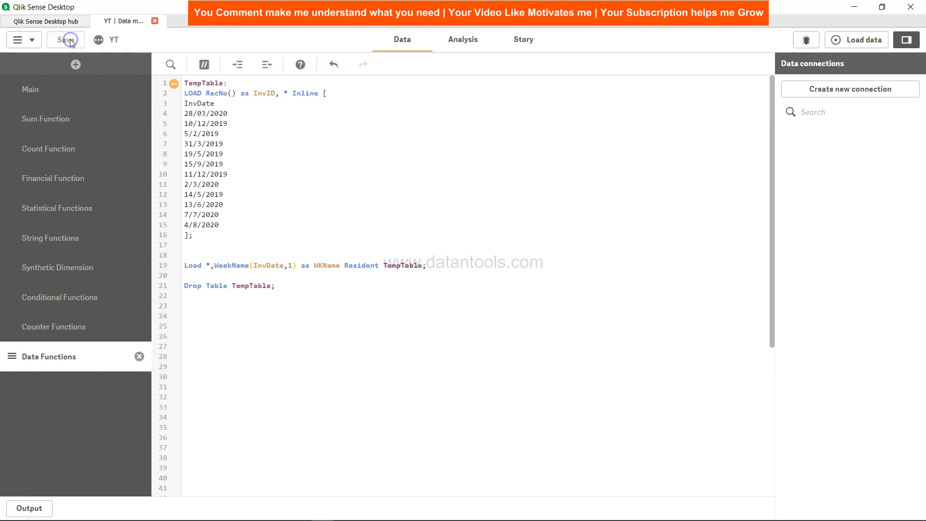
{"action": "left_click", "coordinate": [860, 39]}
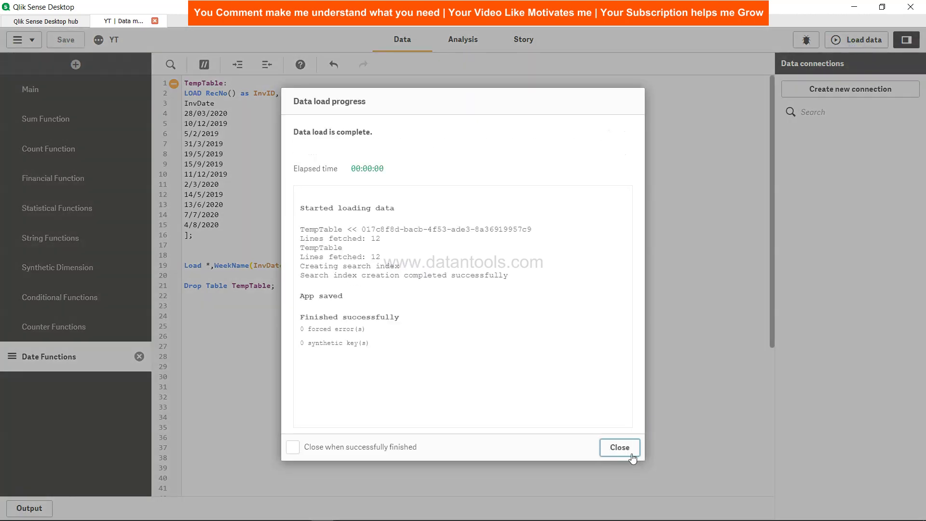
{"action": "left_click", "coordinate": [621, 449]}
{"action": "left_click", "coordinate": [466, 43]}
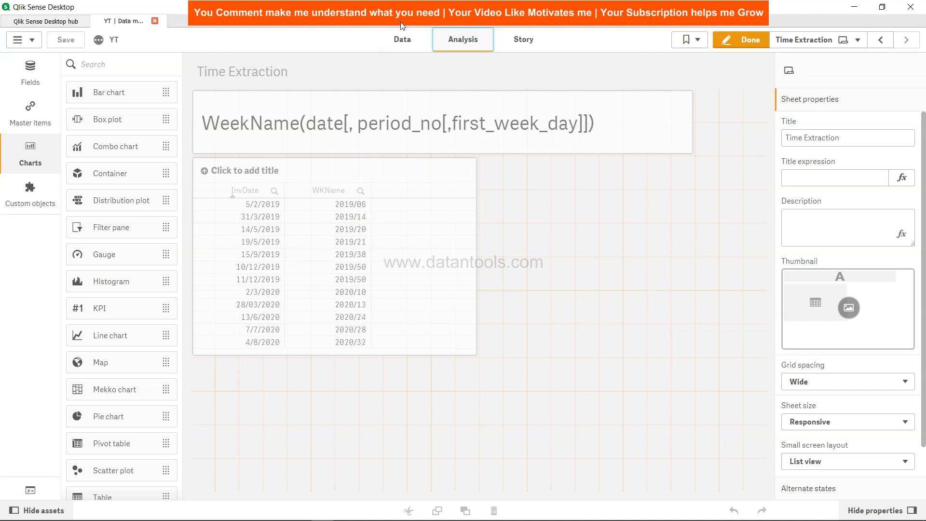
Set the WeekName period to -1, save, reload, check the earlier weeks, then edit the -1 again
{"action": "left_click", "coordinate": [403, 40]}
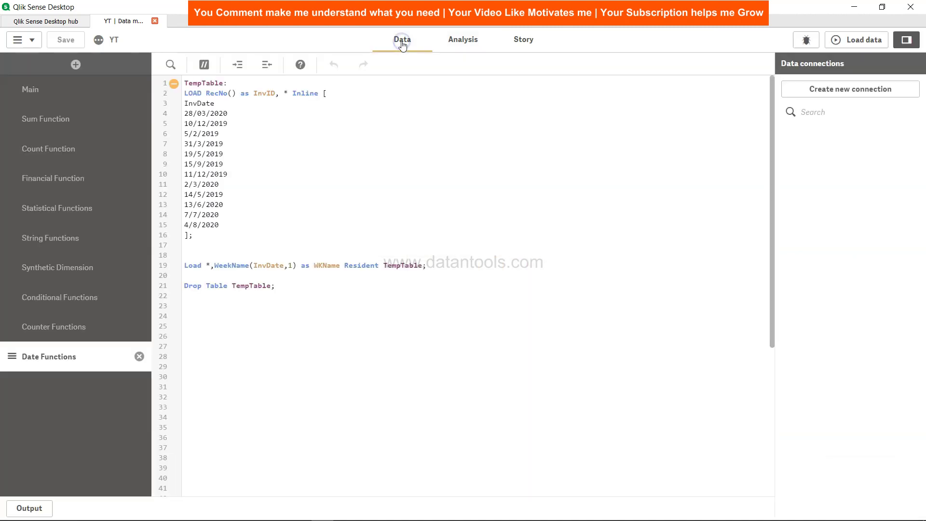
{"action": "left_click", "coordinate": [288, 266]}
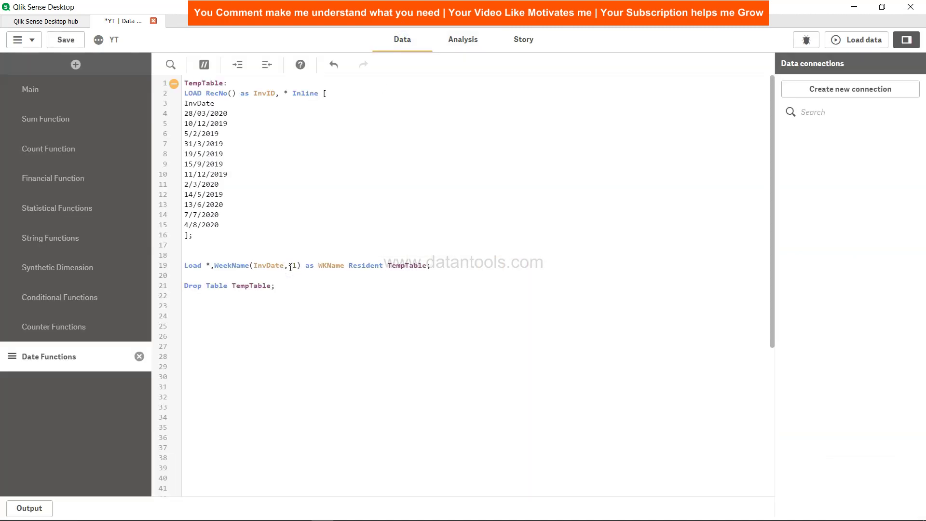
{"action": "left_click", "coordinate": [74, 43]}
{"action": "left_click", "coordinate": [866, 42]}
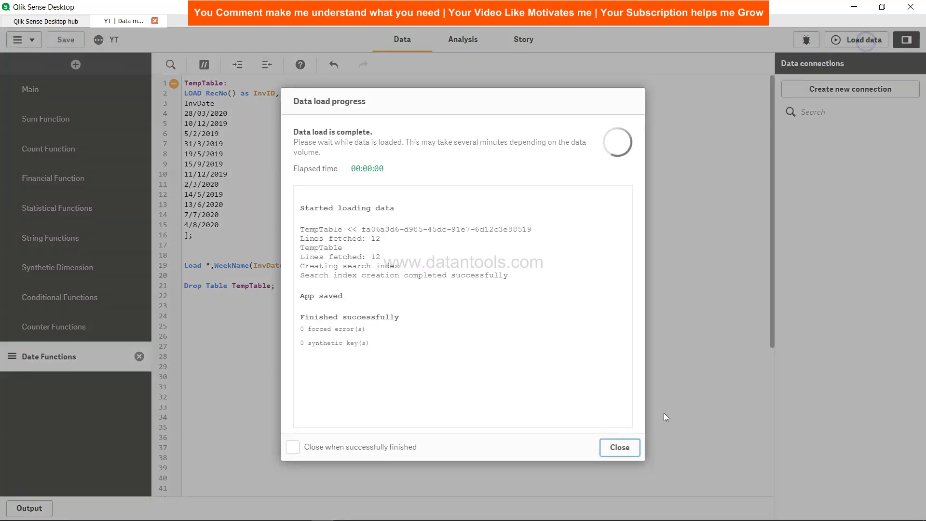
{"action": "left_click", "coordinate": [623, 448]}
{"action": "left_click", "coordinate": [458, 40]}
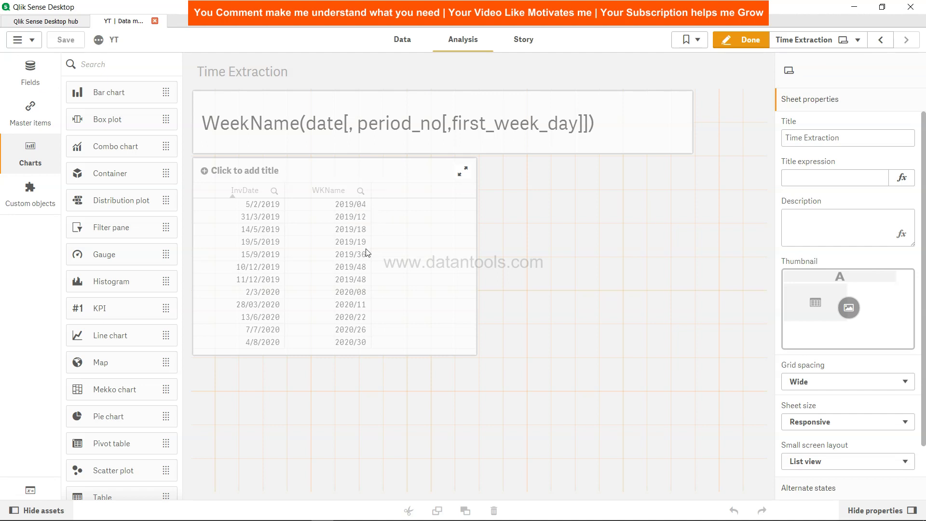
{"action": "left_click", "coordinate": [403, 43]}
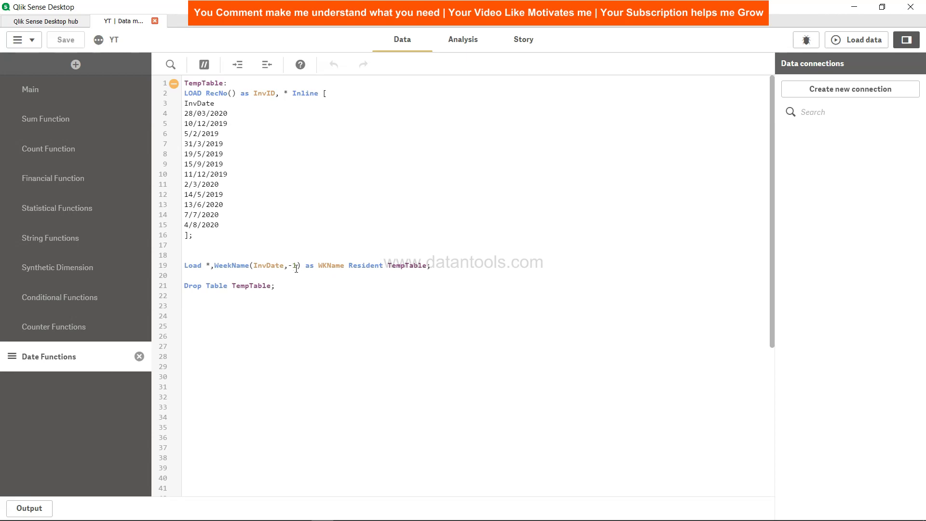
{"action": "left_click", "coordinate": [294, 266]}
Replace the -1 period with 0 to get WeekName(InvDate,0,), save, and view the sheet
{"action": "double_click", "coordinate": [297, 266]}
{"action": "key", "text": "BackSpace"}
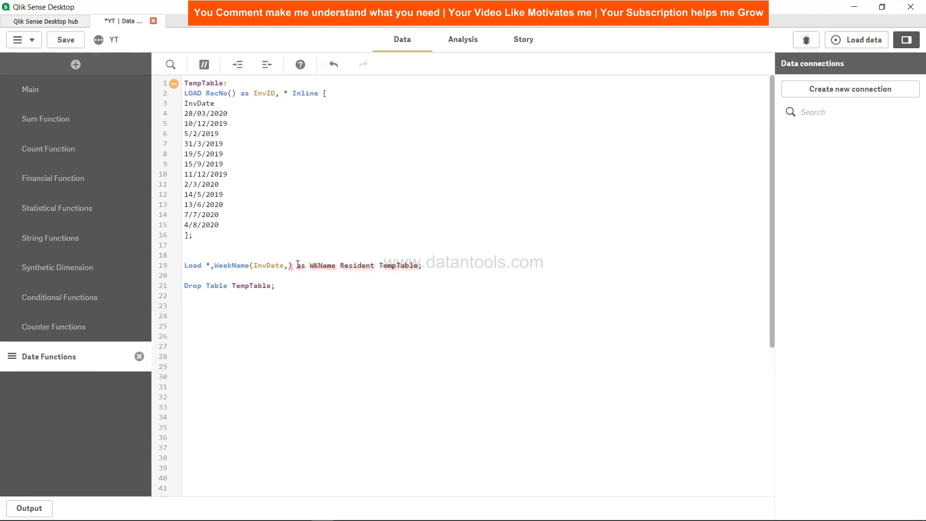
{"action": "type", "text": "0"}
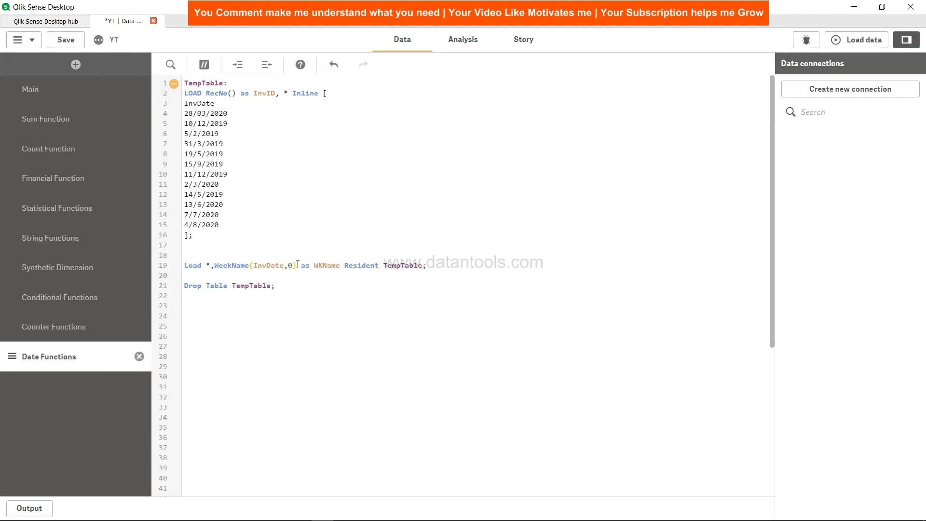
{"action": "type", "text": ","}
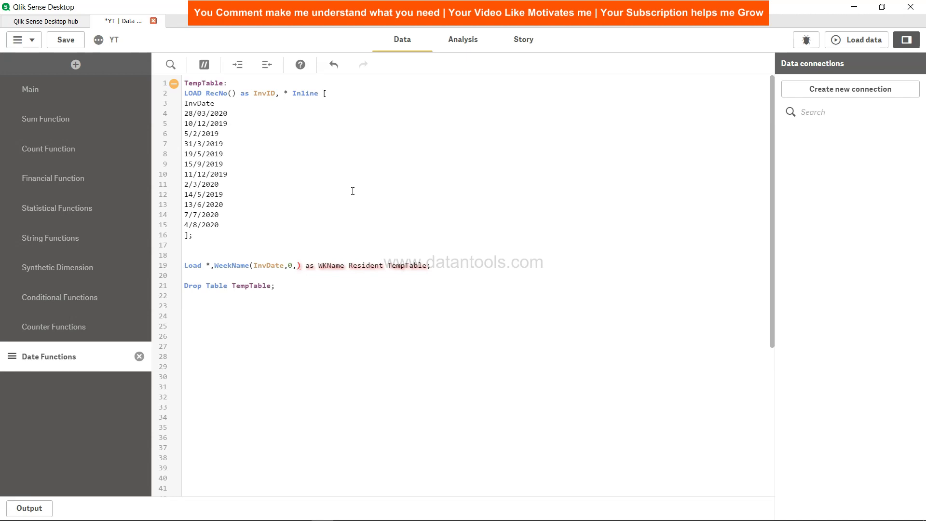
{"action": "left_click", "coordinate": [297, 266]}
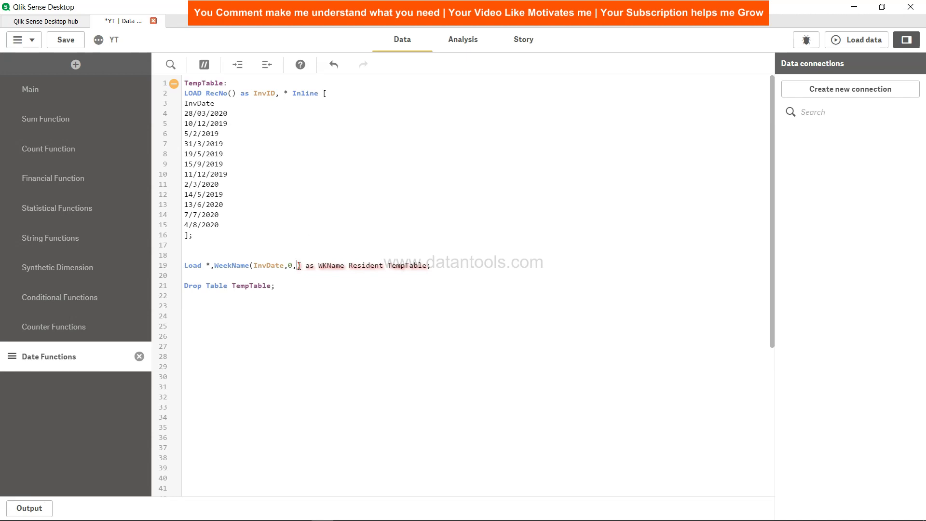
{"action": "left_click", "coordinate": [71, 41]}
{"action": "left_click", "coordinate": [475, 39]}
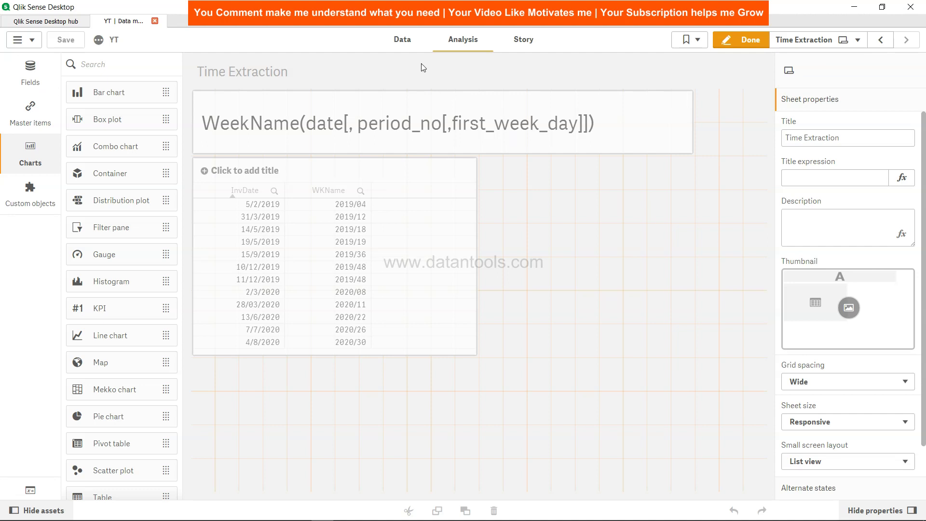
{"action": "left_click", "coordinate": [403, 40]}
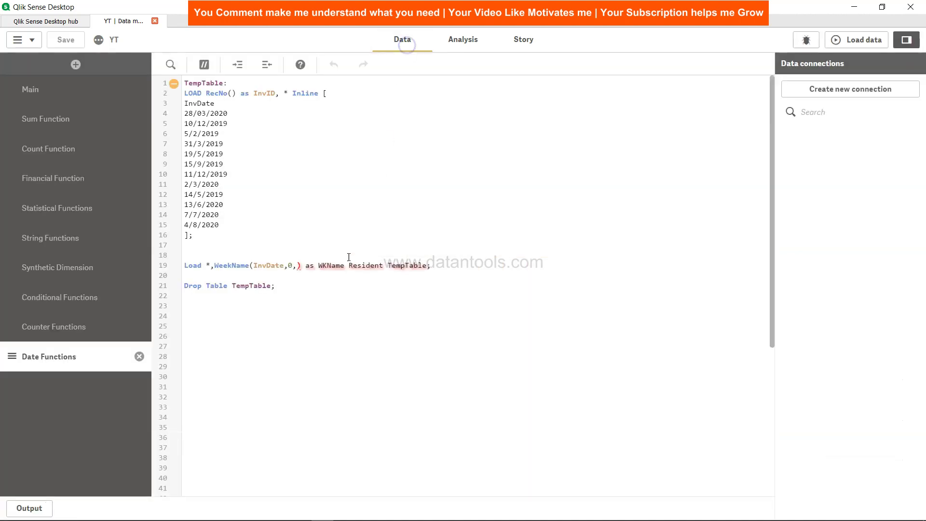
{"action": "left_click", "coordinate": [297, 267]}
{"action": "type", "text": "1"}
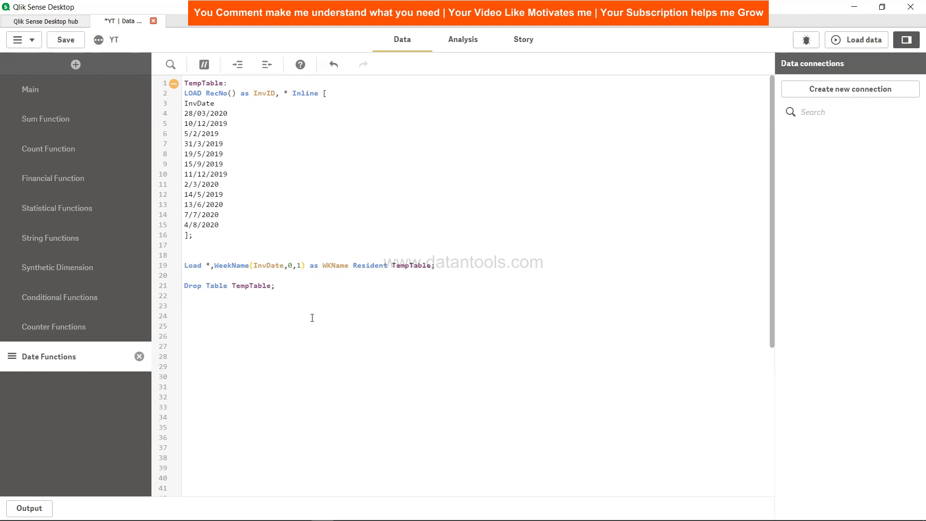
{"action": "key", "text": "BackSpace"}
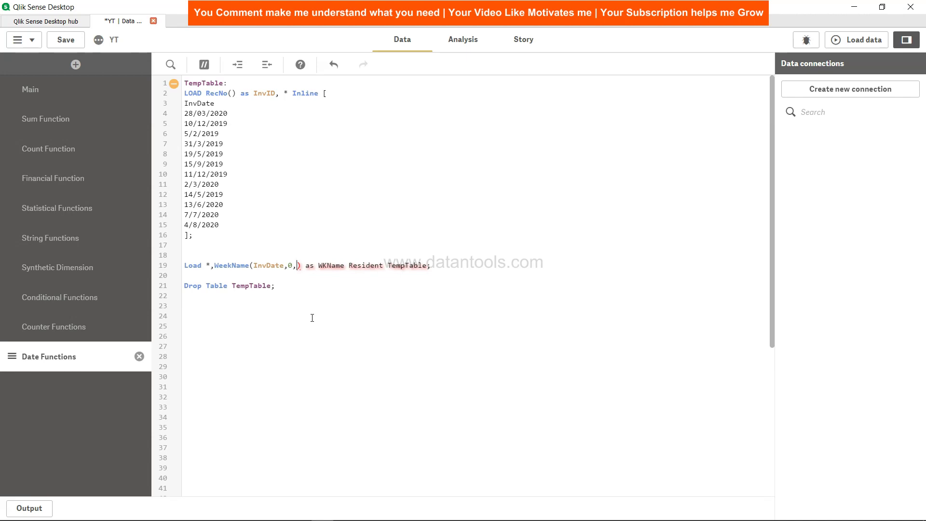
{"action": "left_click", "coordinate": [285, 266]}
{"action": "type", "text": ")"}
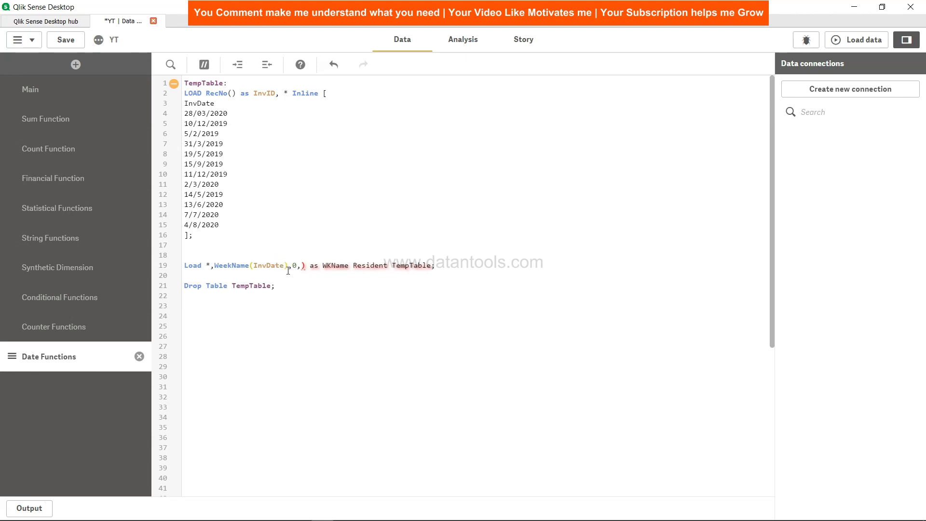
{"action": "key", "text": "BackSpace"}
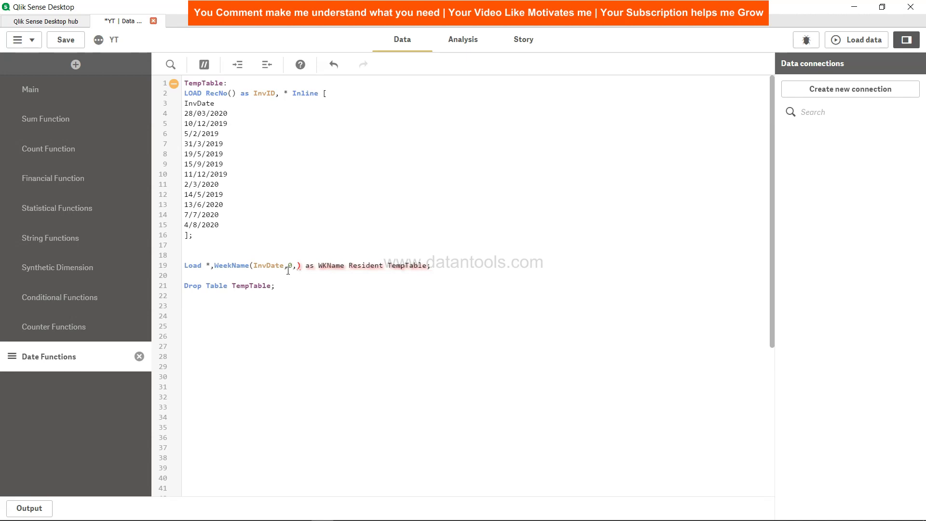
{"action": "type", "text": "1"}
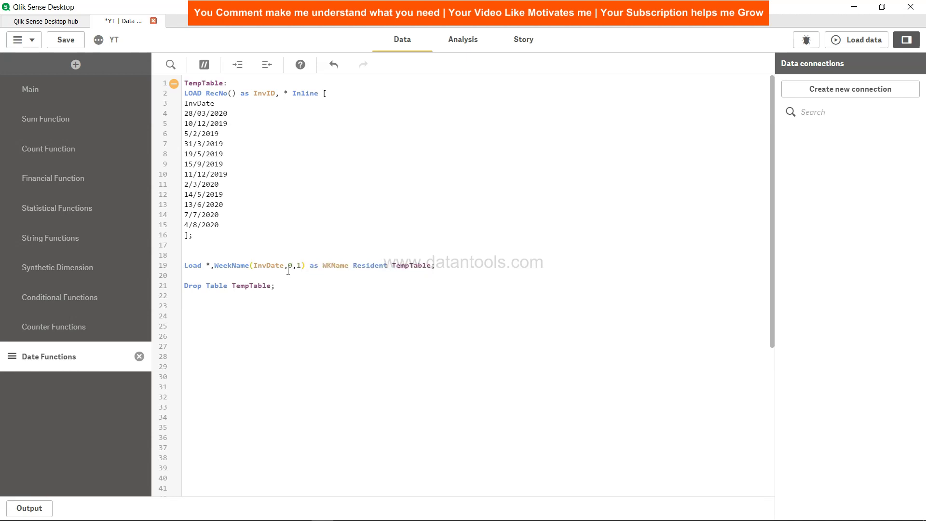
{"action": "left_click", "coordinate": [75, 38]}
{"action": "left_click", "coordinate": [858, 41]}
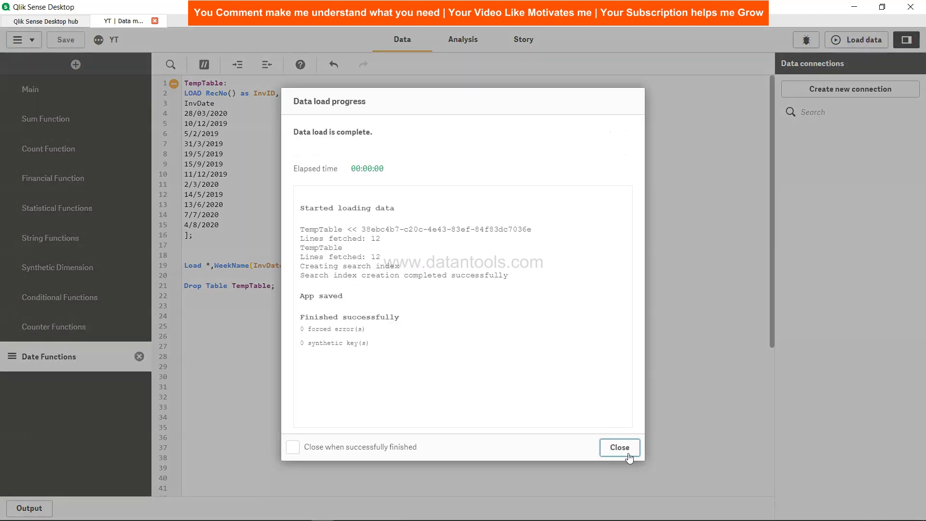
{"action": "left_click", "coordinate": [627, 447]}
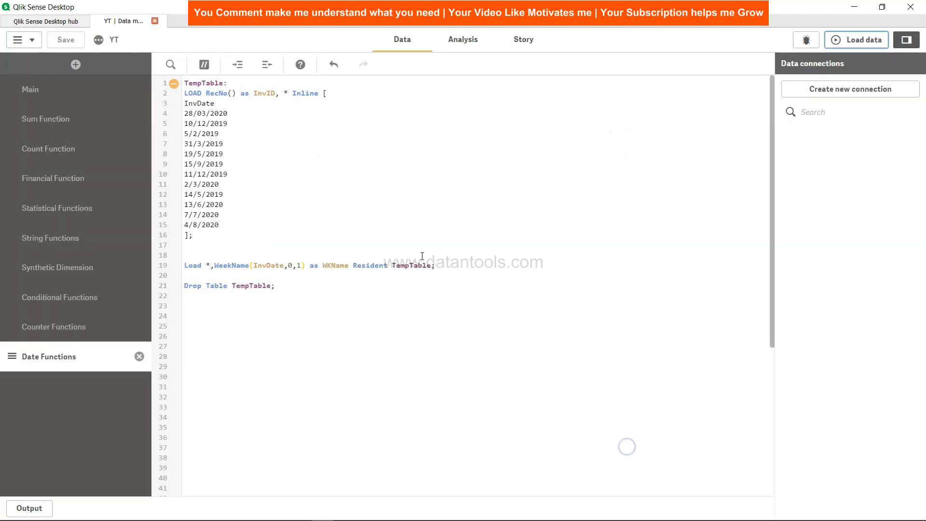
{"action": "left_click", "coordinate": [462, 40]}
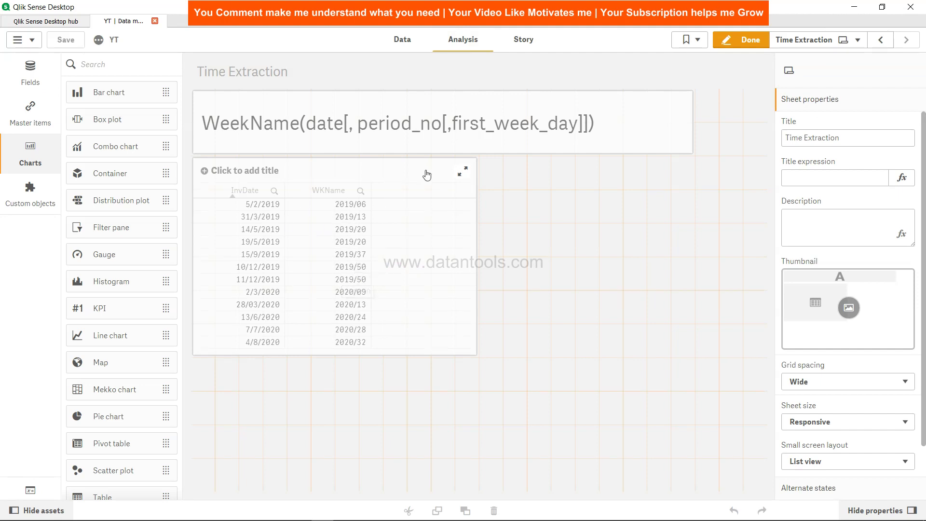
{"action": "left_click", "coordinate": [412, 46]}
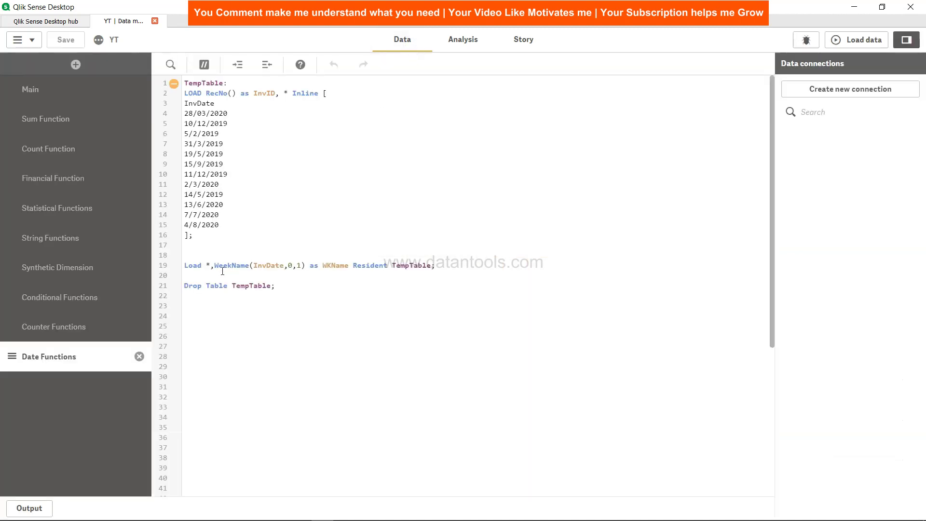
Duplicate the WKName expression after a comma and strip its ,0,1 arguments, leaving WeekName(InvDate) as WKName
{"action": "left_click_drag", "start_coordinate": [215, 268], "coordinate": [350, 270]}
{"action": "key", "text": "ctrl+c"}
{"action": "left_click", "coordinate": [350, 269]}
{"action": "type", "text": ","}
{"action": "key", "text": "ctrl+v"}
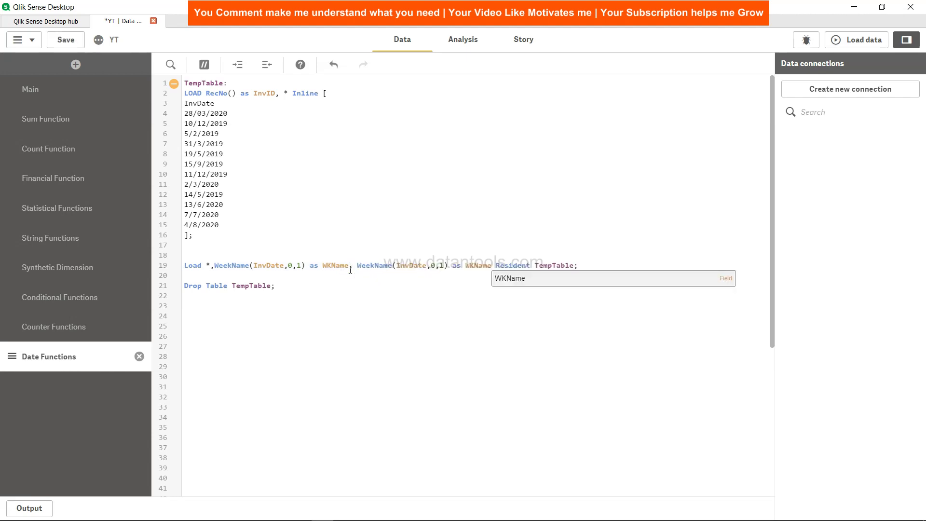
{"action": "key", "text": "Left"}
{"action": "key", "text": "Left"}
{"action": "key", "text": "Left"}
{"action": "key", "text": "Left"}
{"action": "key", "text": "Left"}
{"action": "key", "text": "Left"}
{"action": "key", "text": "Left"}
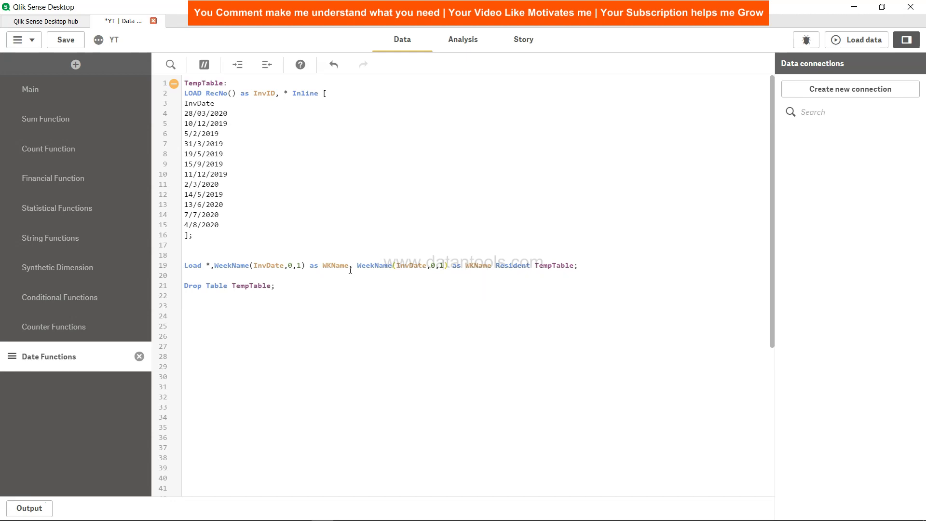
{"action": "key", "text": "BackSpace"}
{"action": "key", "text": "BackSpace"}
{"action": "key", "text": "BackSpace"}
{"action": "key", "text": "BackSpace"}
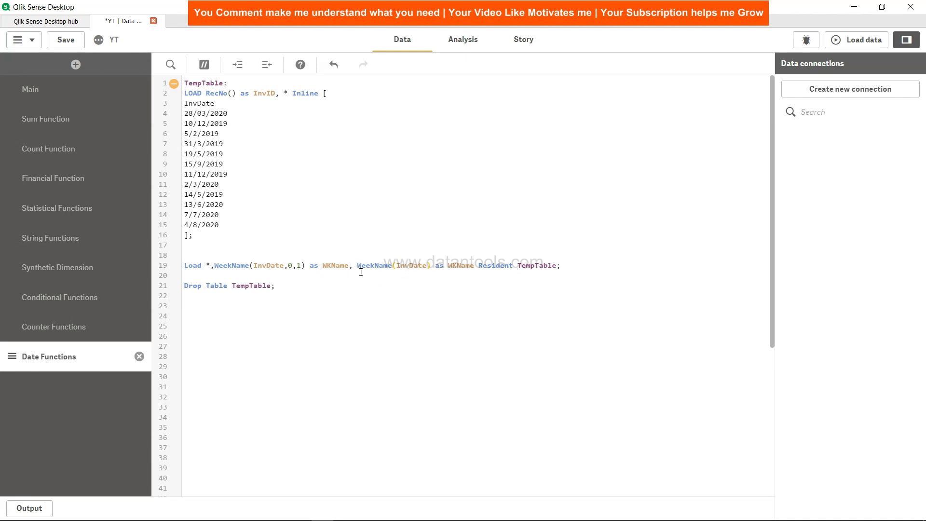
{"action": "type", "text": ",0,0"}
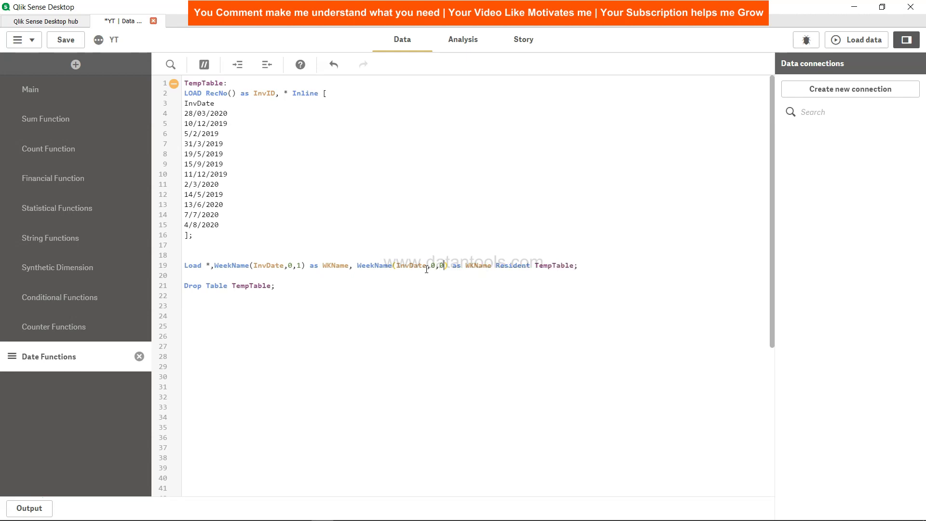
{"action": "key", "text": "BackSpace"}
{"action": "key", "text": "BackSpace"}
{"action": "key", "text": "BackSpace"}
{"action": "key", "text": "BackSpace"}
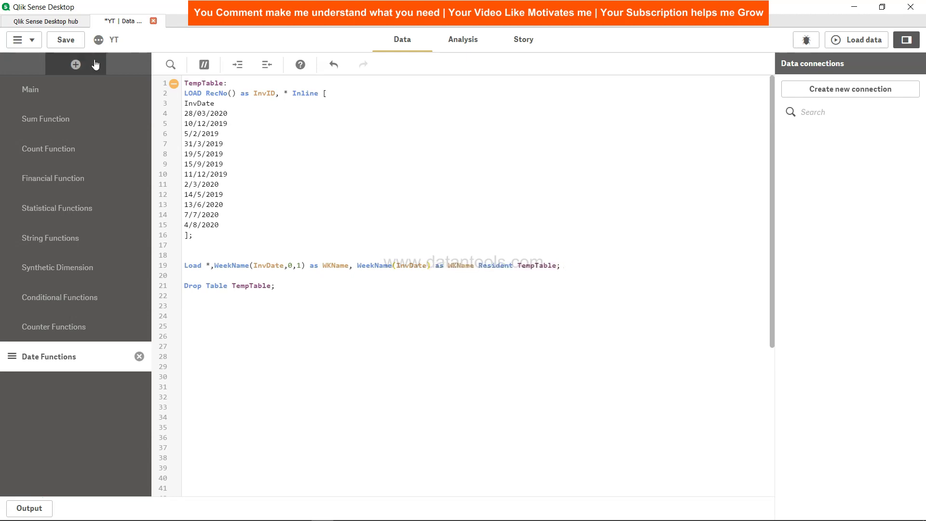
Save and reload, dismissing the duplicate-field load error reports
{"action": "left_click", "coordinate": [66, 40]}
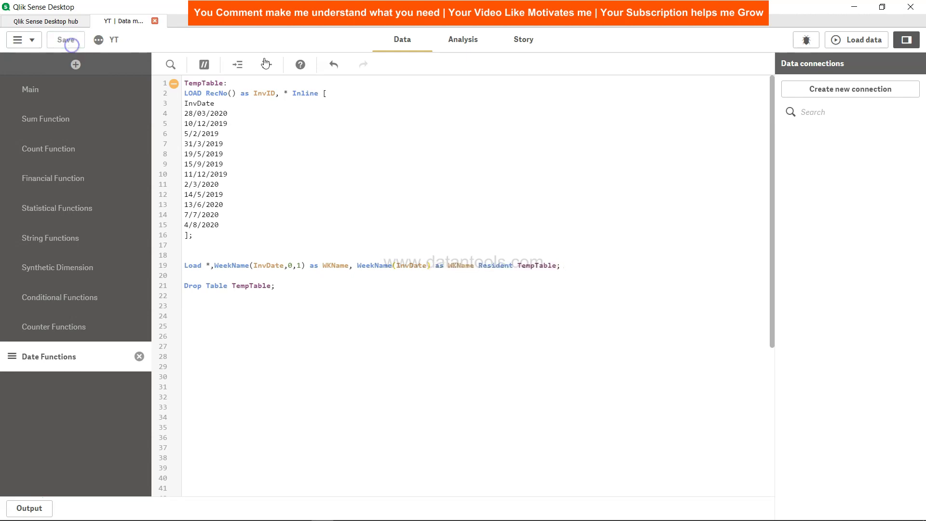
{"action": "left_click", "coordinate": [862, 45]}
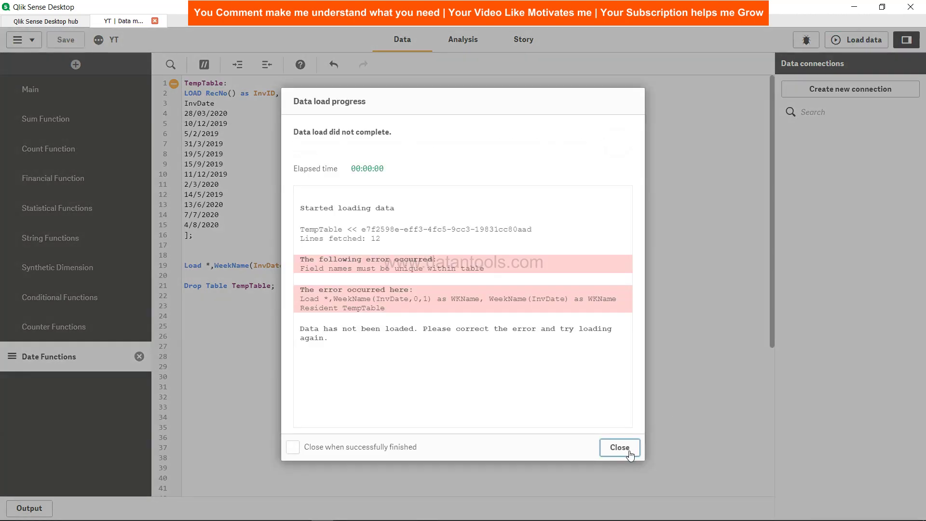
{"action": "left_click", "coordinate": [629, 454]}
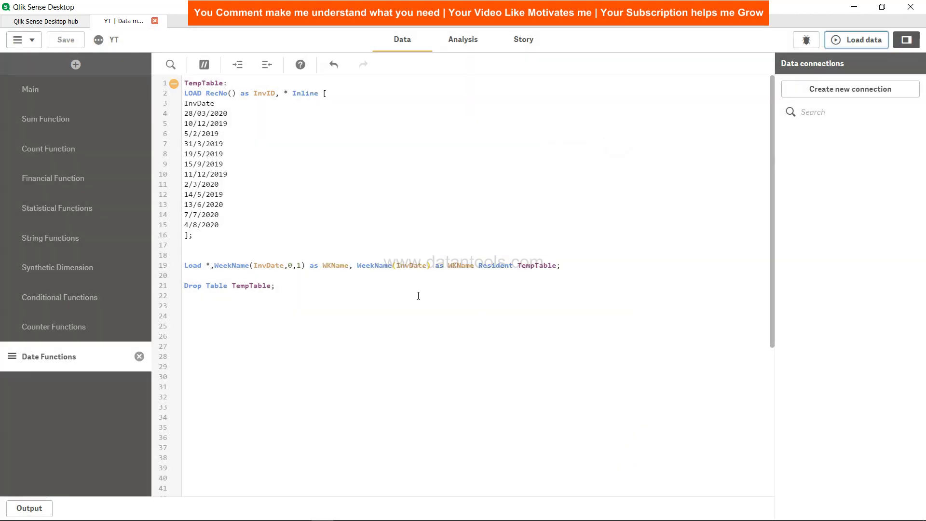
{"action": "left_click", "coordinate": [427, 267]}
{"action": "left_click", "coordinate": [854, 41]}
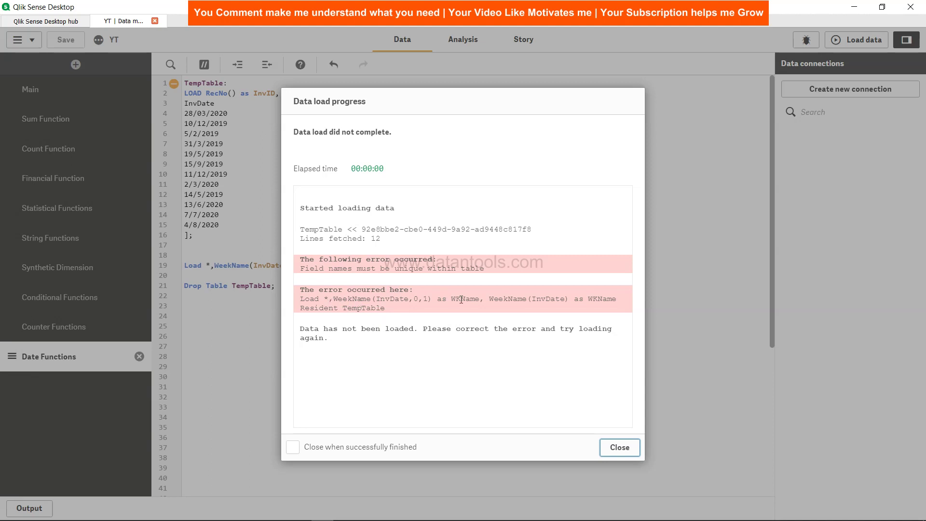
{"action": "key", "text": "Escape"}
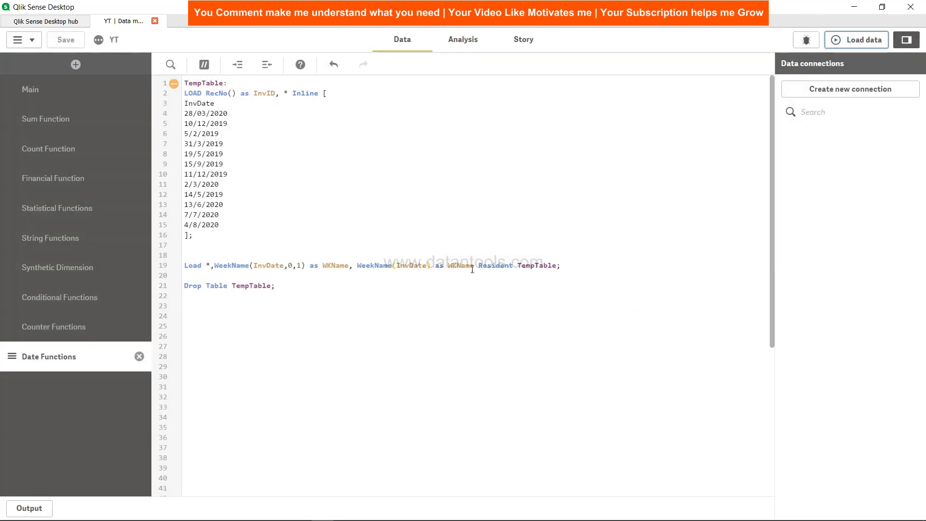
Rename the second alias to WKName2, save, and reload successfully
{"action": "left_click", "coordinate": [472, 269]}
{"action": "type", "text": "2"}
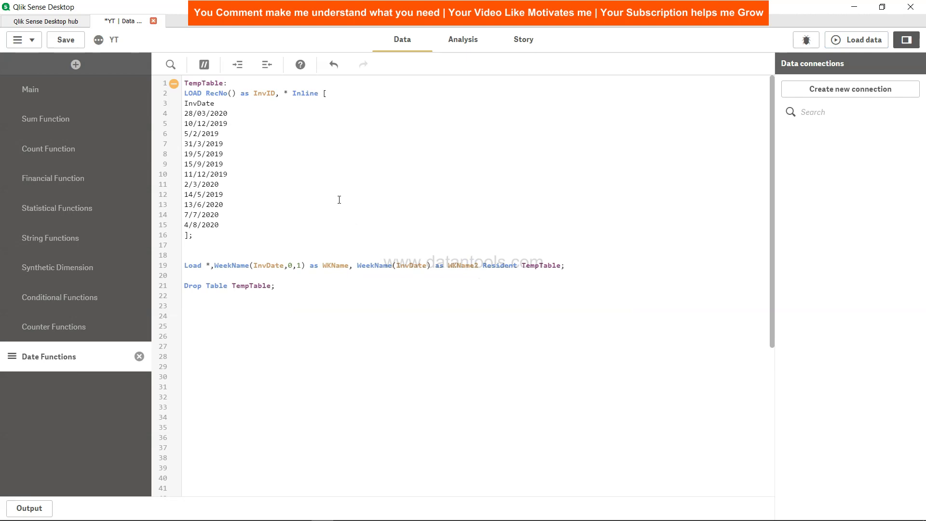
{"action": "left_click", "coordinate": [67, 39]}
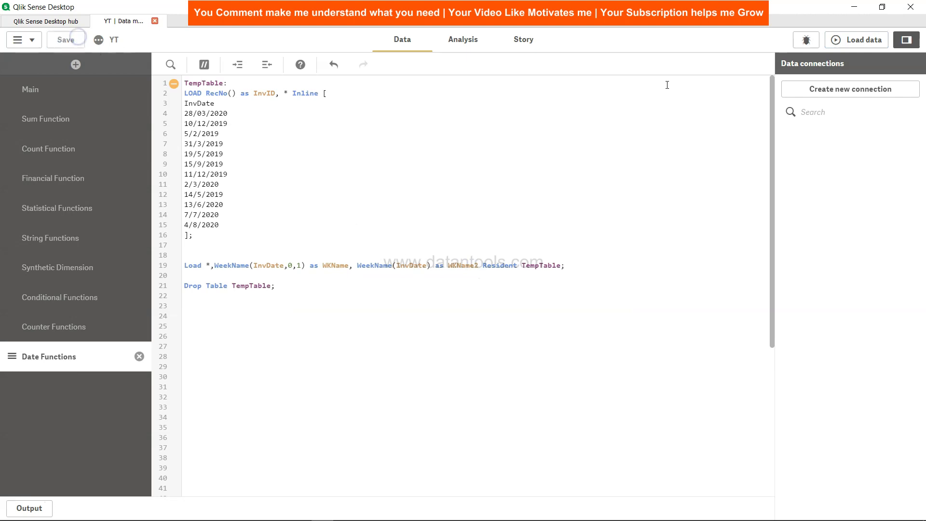
{"action": "left_click", "coordinate": [842, 44]}
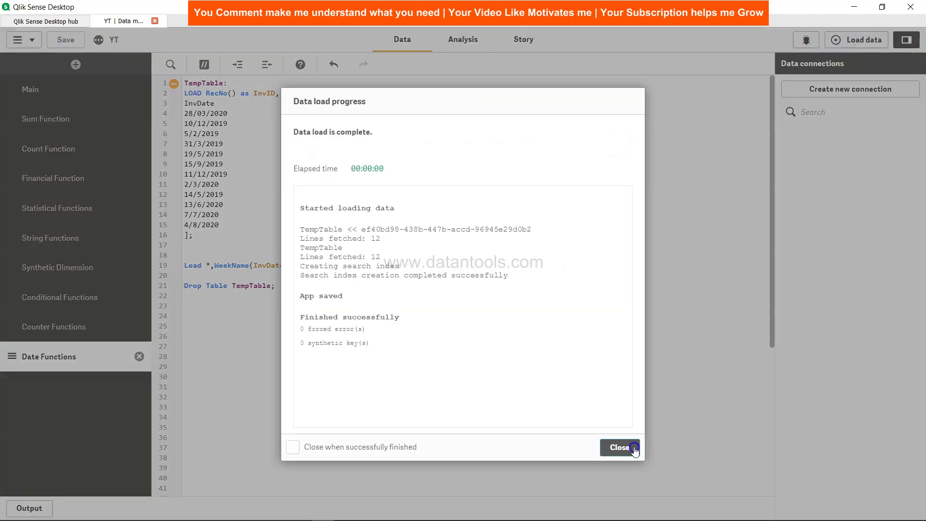
{"action": "left_click", "coordinate": [634, 451]}
{"action": "left_click", "coordinate": [466, 40]}
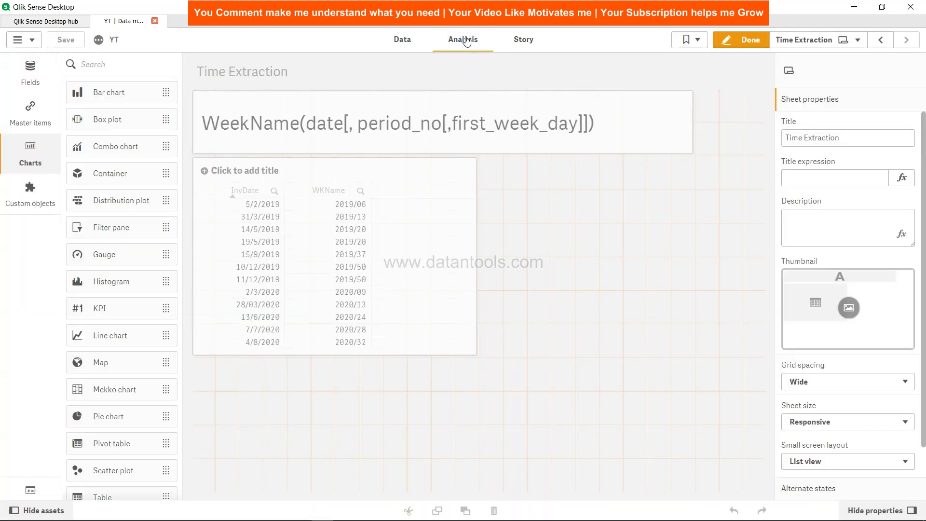
Add WKName2 as a dimension column in the Time Extraction table
{"action": "left_click", "coordinate": [467, 347]}
{"action": "left_click", "coordinate": [910, 197]}
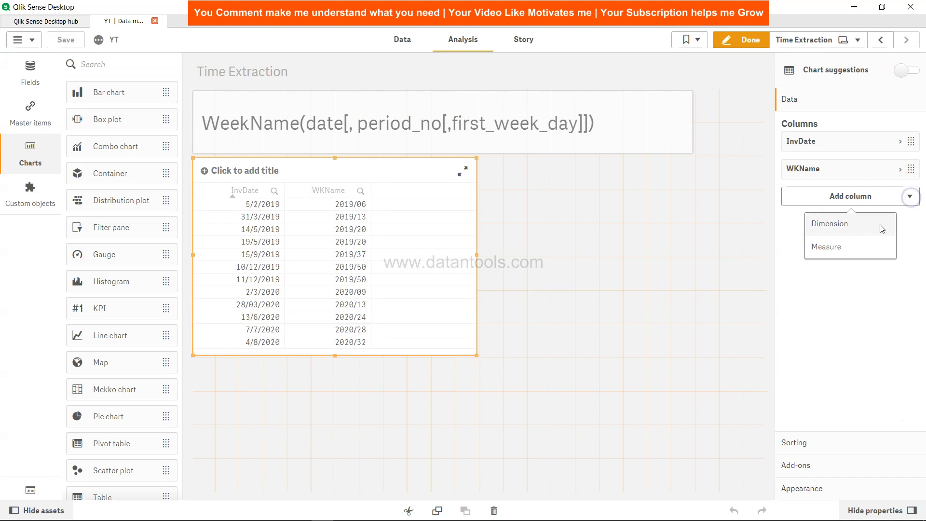
{"action": "left_click", "coordinate": [873, 227]}
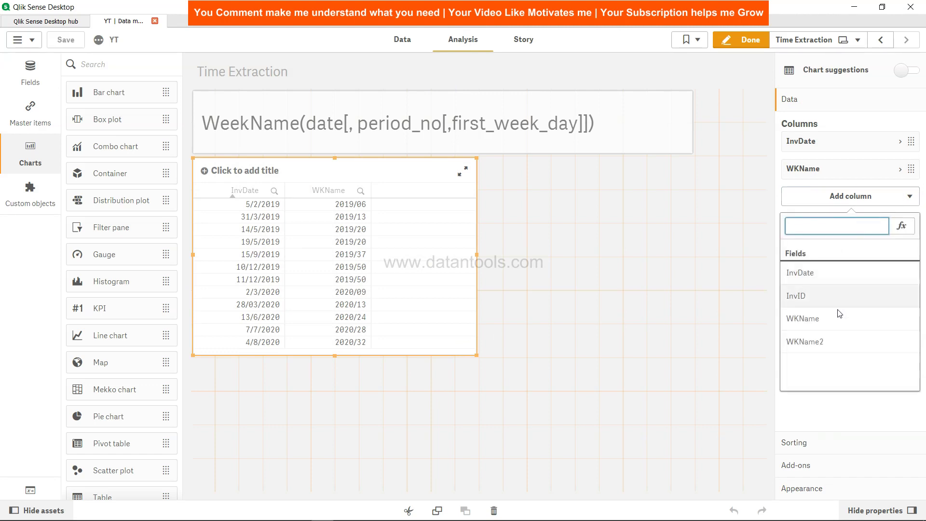
{"action": "left_click", "coordinate": [838, 342]}
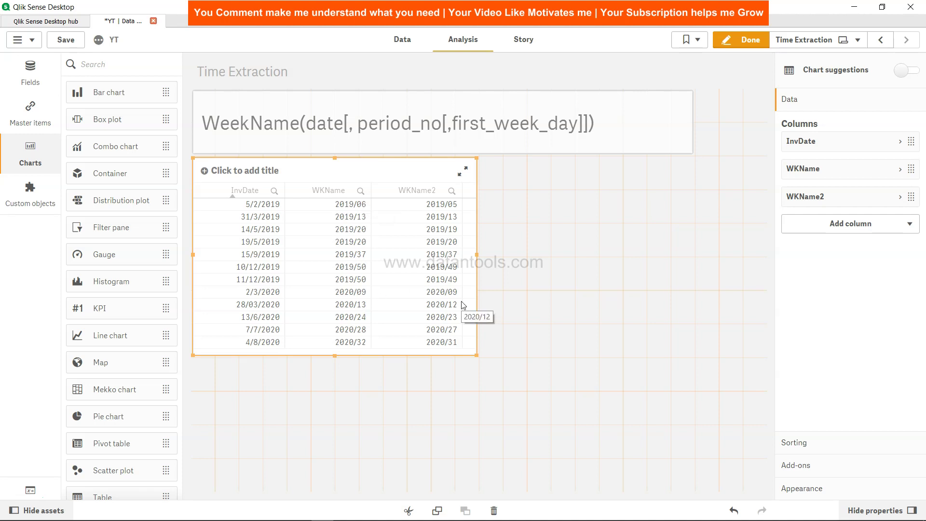
In the load script, delete the week-start 1 so line 19 reads WeekName(InvDate,0,)
{"action": "left_click", "coordinate": [402, 39]}
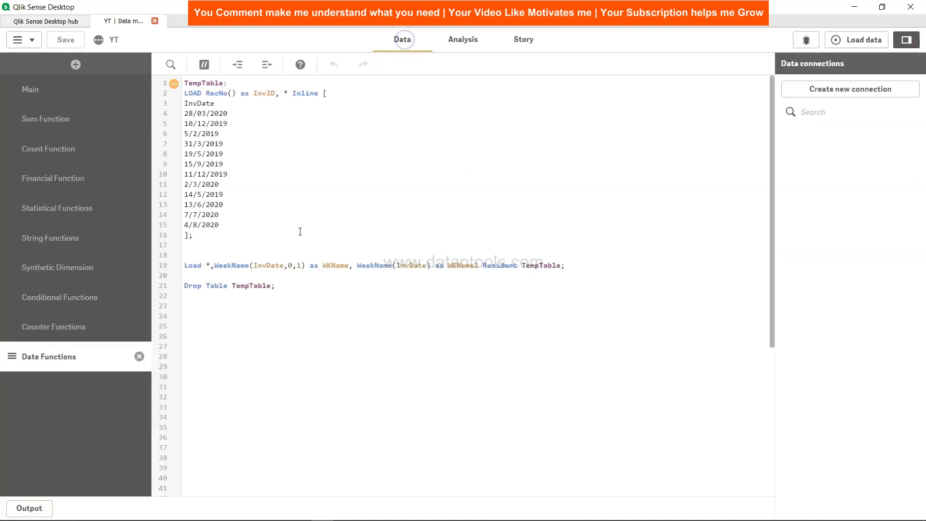
{"action": "left_click", "coordinate": [302, 266]}
{"action": "key", "text": "BackSpace"}
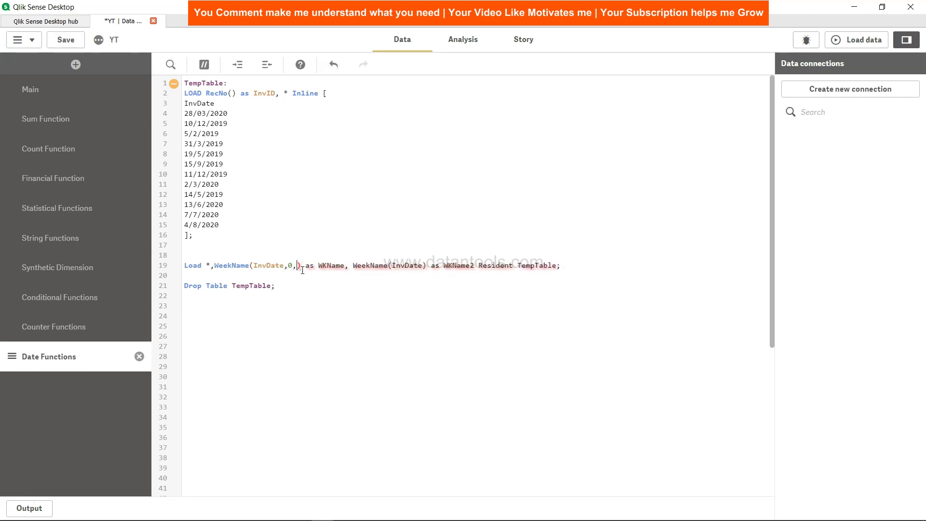